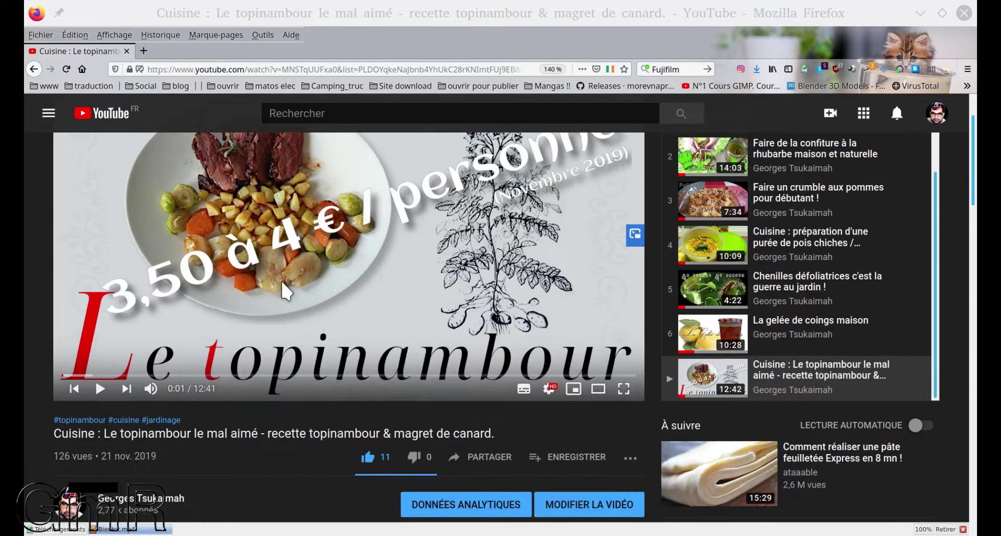
Open the public comment field under the topinambour recipe video
{"action": "scroll", "coordinate": [306, 326], "scroll_direction": "down", "scroll_amount": 1}
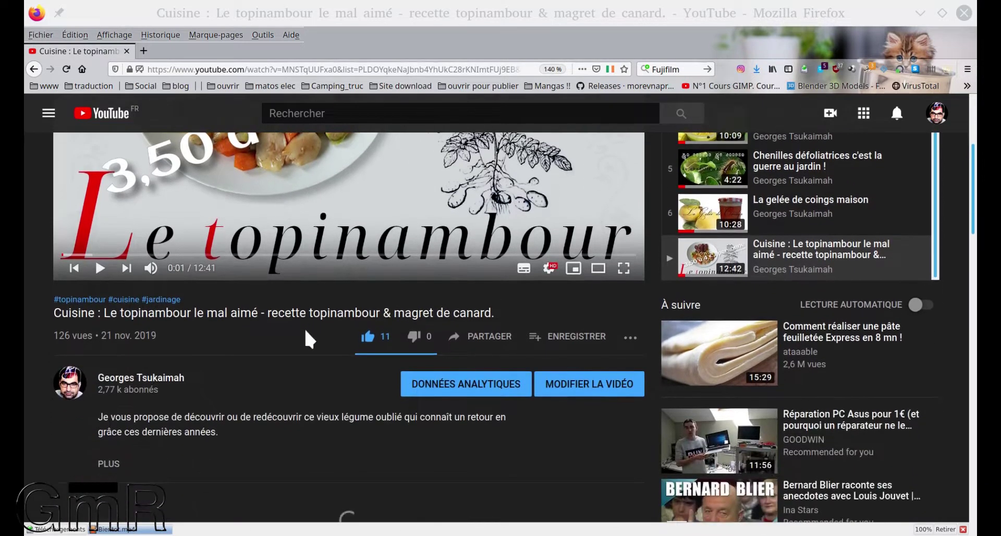
{"action": "scroll", "coordinate": [305, 327], "scroll_direction": "up", "scroll_amount": 4}
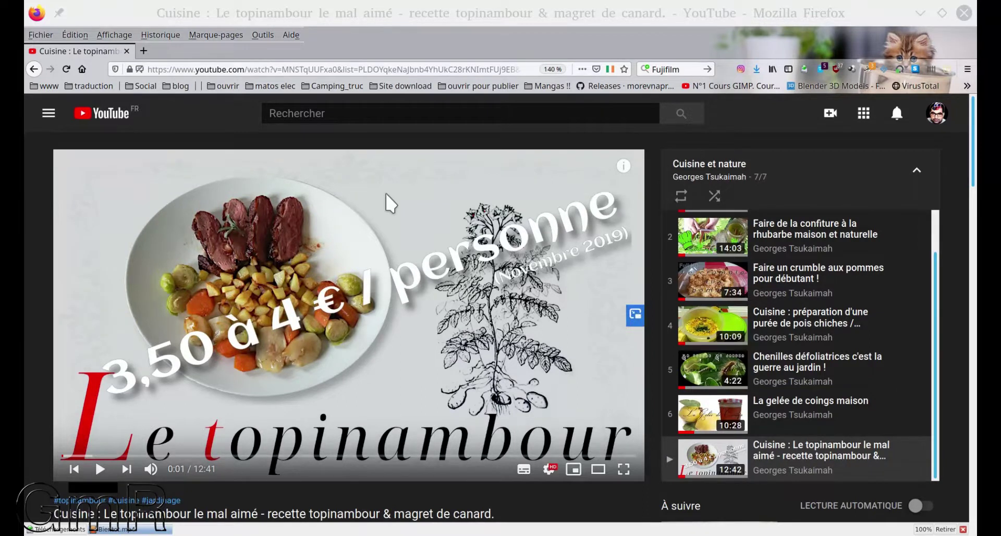
{"action": "scroll", "coordinate": [385, 224], "scroll_direction": "down", "scroll_amount": 7}
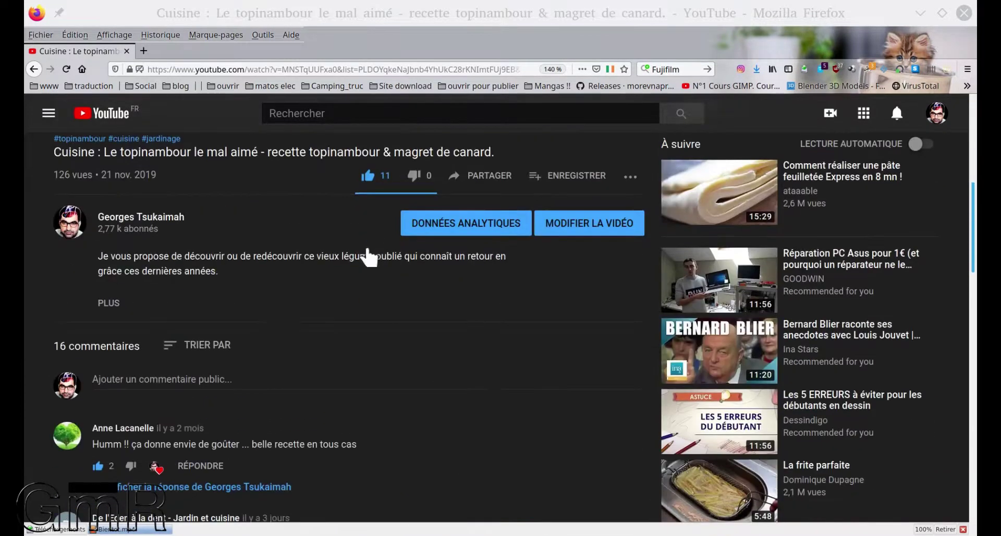
{"action": "scroll", "coordinate": [258, 309], "scroll_direction": "up", "scroll_amount": 3}
{"action": "scroll", "coordinate": [272, 339], "scroll_direction": "down", "scroll_amount": 2}
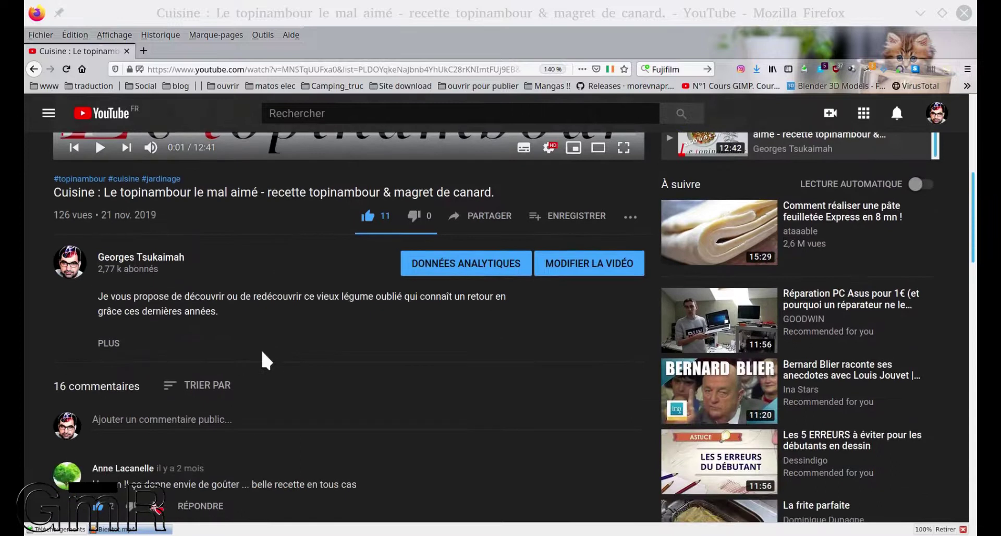
{"action": "left_click", "coordinate": [111, 417]}
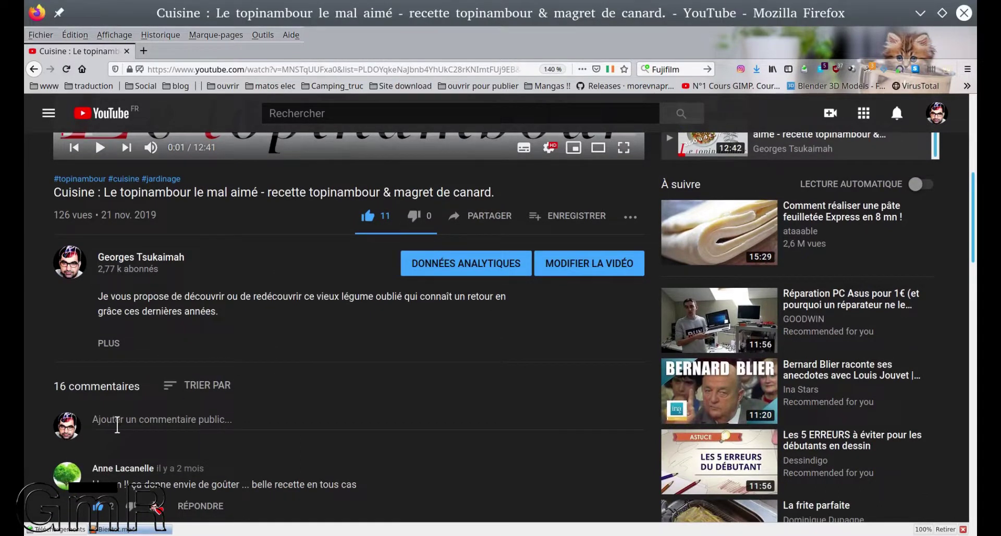
{"action": "left_click", "coordinate": [229, 417]}
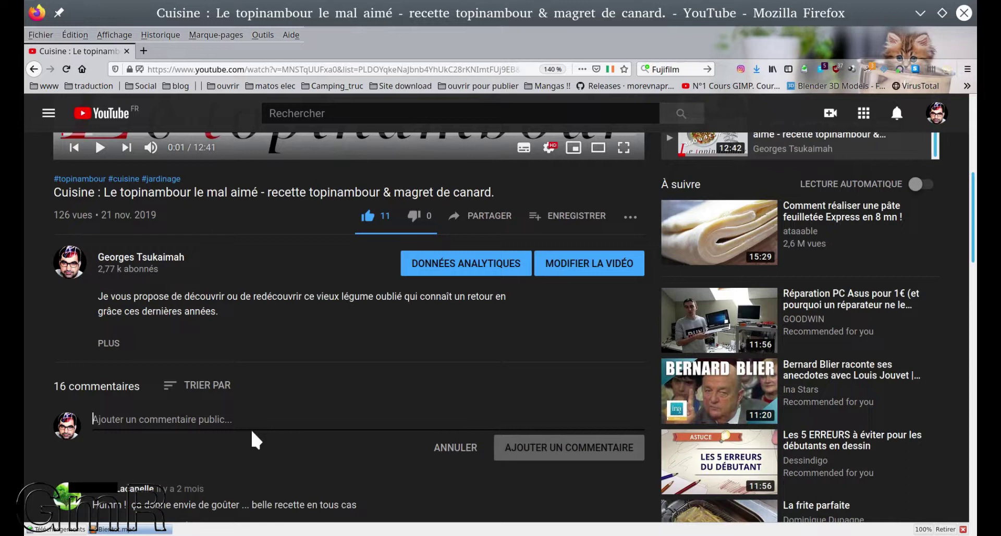
{"action": "scroll", "coordinate": [254, 424], "scroll_direction": "up", "scroll_amount": 6}
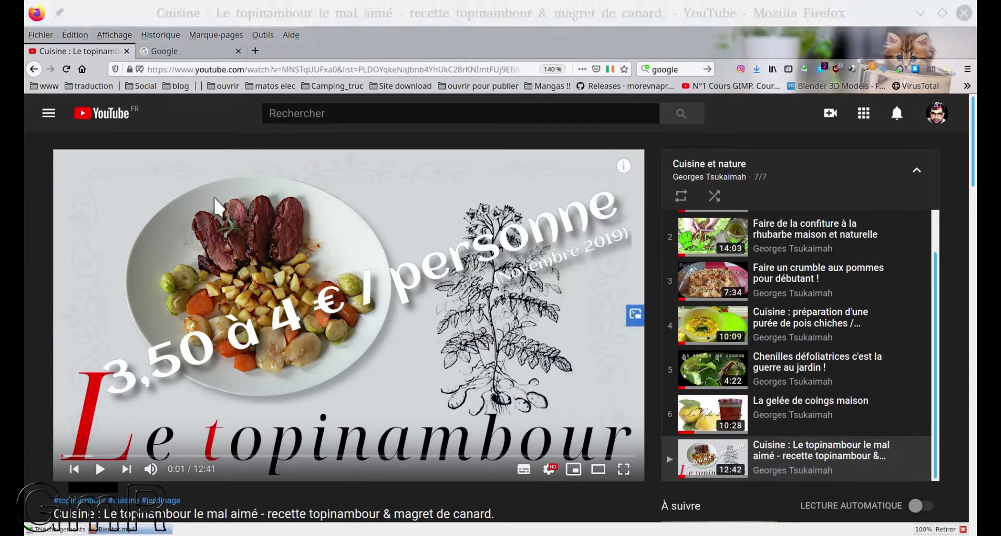
Switch to the Google page and open Google Drive from the list of Google apps
{"action": "left_click", "coordinate": [201, 55]}
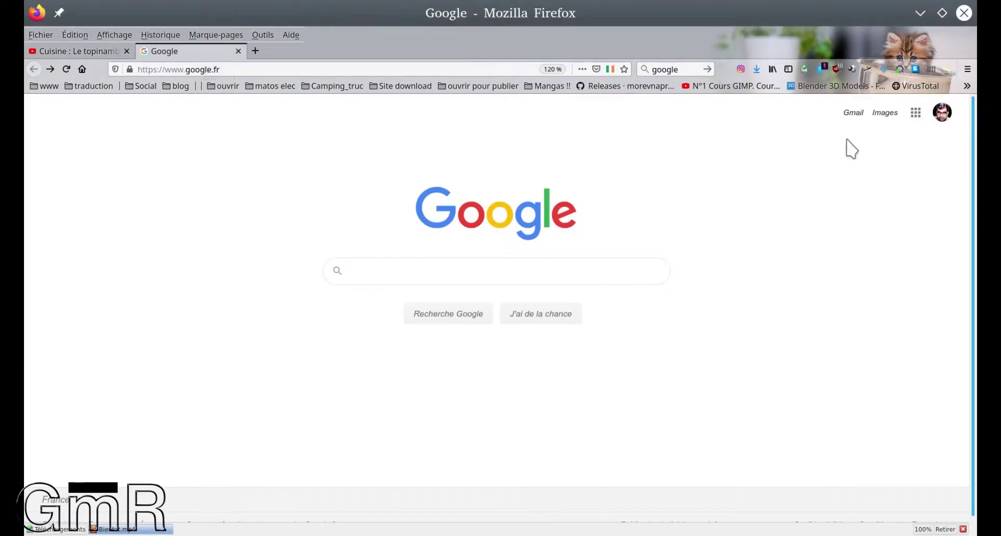
{"action": "left_click", "coordinate": [939, 116]}
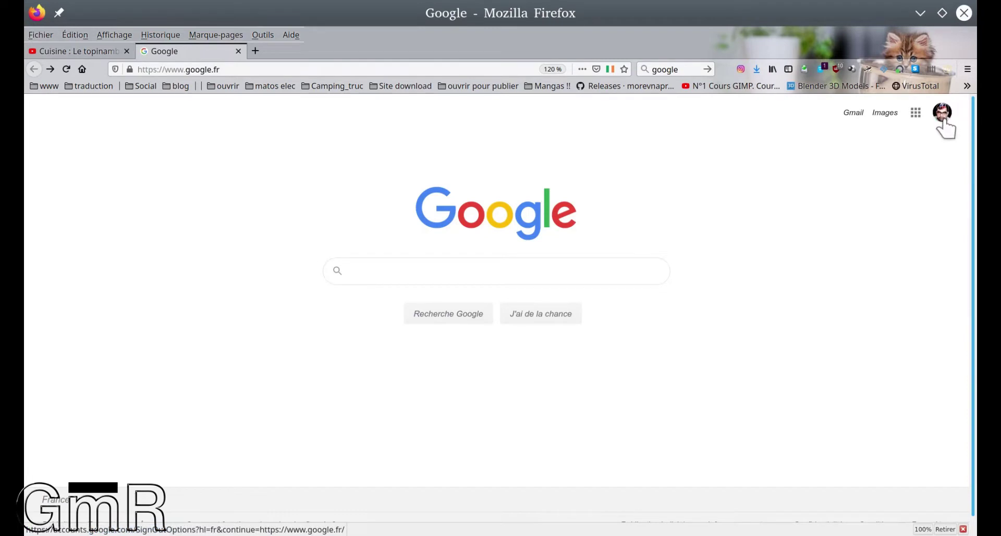
{"action": "left_click", "coordinate": [916, 114]}
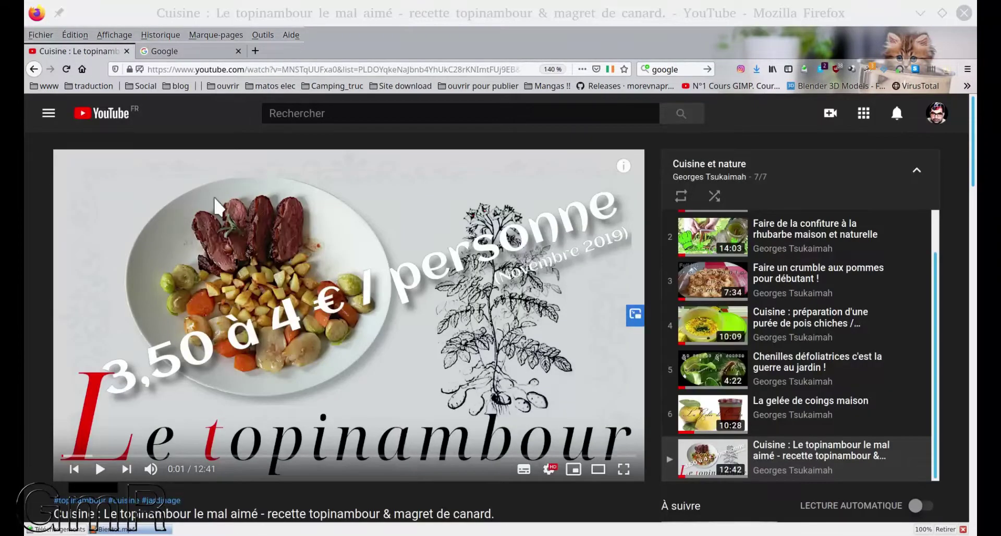
{"action": "left_click", "coordinate": [197, 48]}
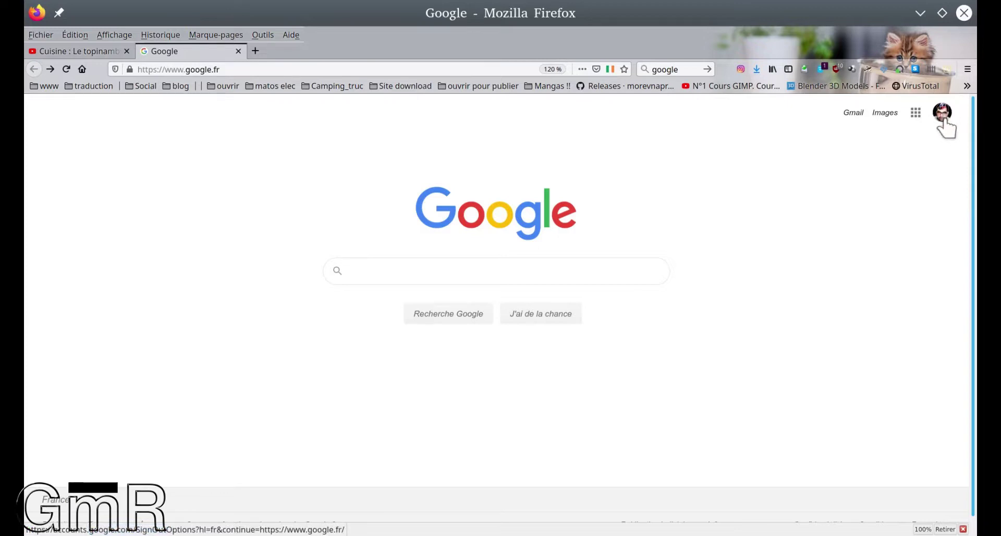
{"action": "left_click", "coordinate": [916, 113]}
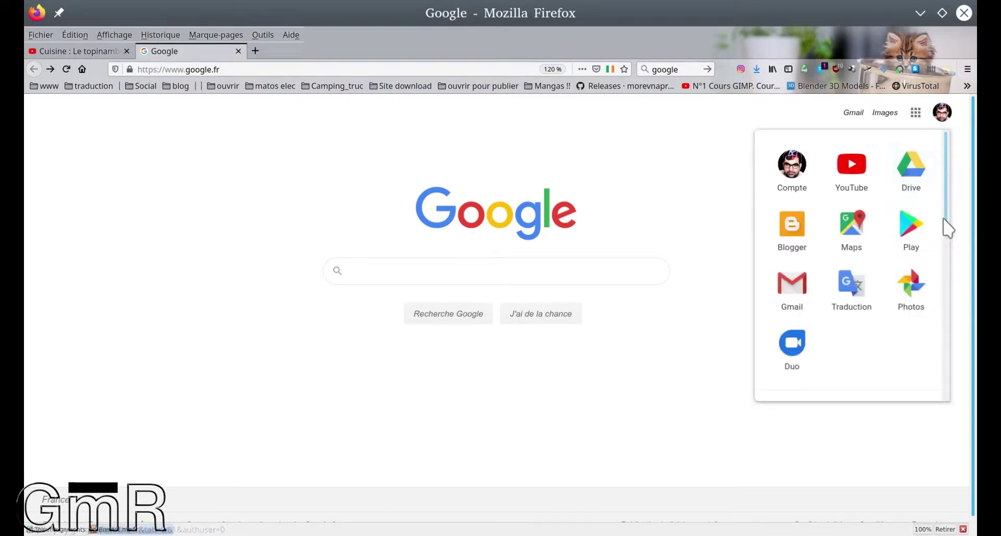
{"action": "left_click_drag", "start_coordinate": [945, 225], "coordinate": [925, 179]}
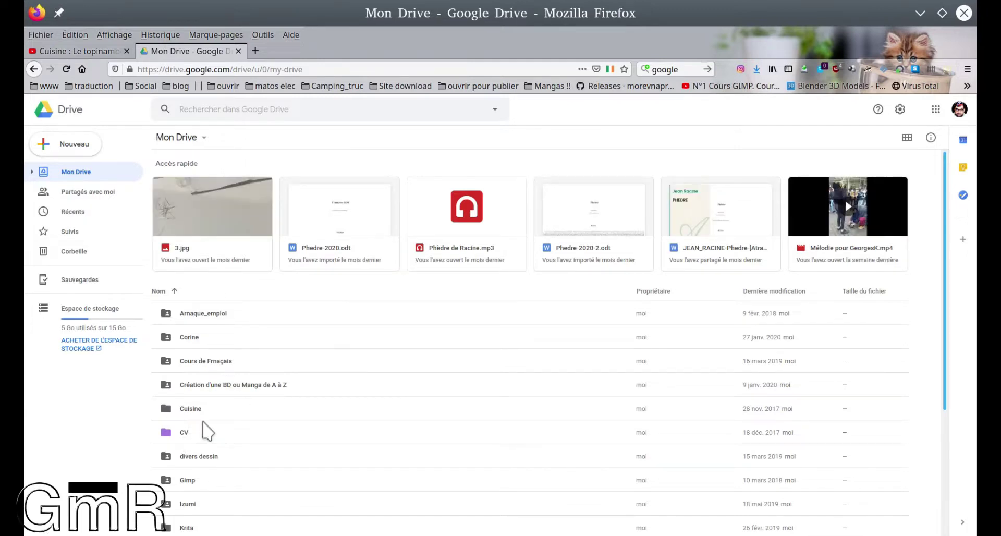
Create a new folder named "partage publique" in Mon Drive
{"action": "scroll", "coordinate": [225, 466], "scroll_direction": "down", "scroll_amount": 2}
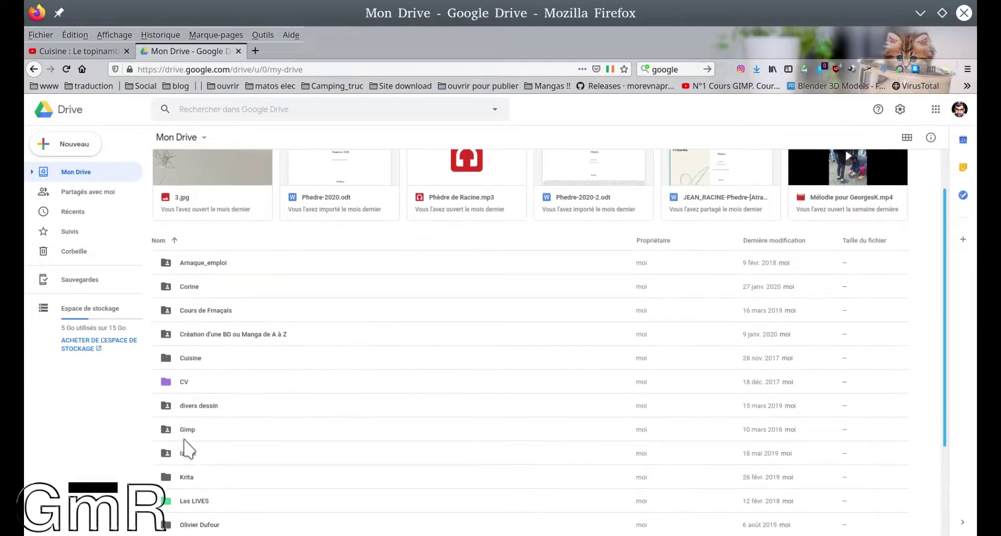
{"action": "key", "text": "Down"}
{"action": "scroll", "coordinate": [228, 433], "scroll_direction": "up", "scroll_amount": 3}
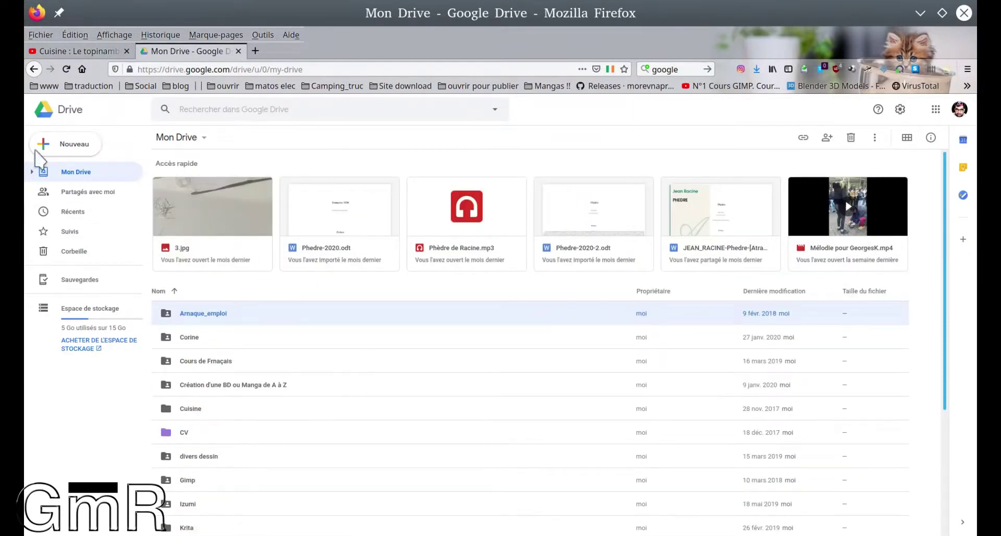
{"action": "left_click", "coordinate": [79, 149]}
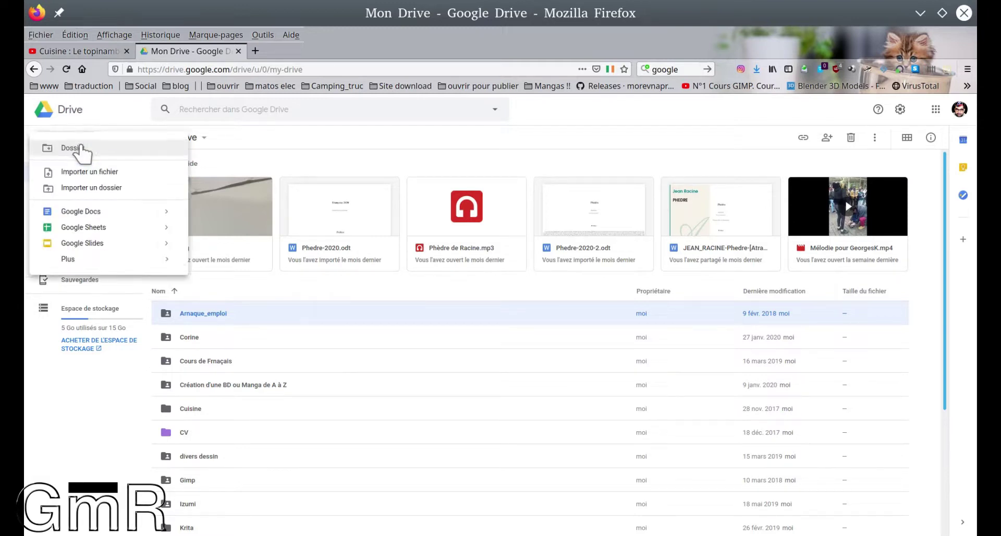
{"action": "left_click", "coordinate": [79, 148]}
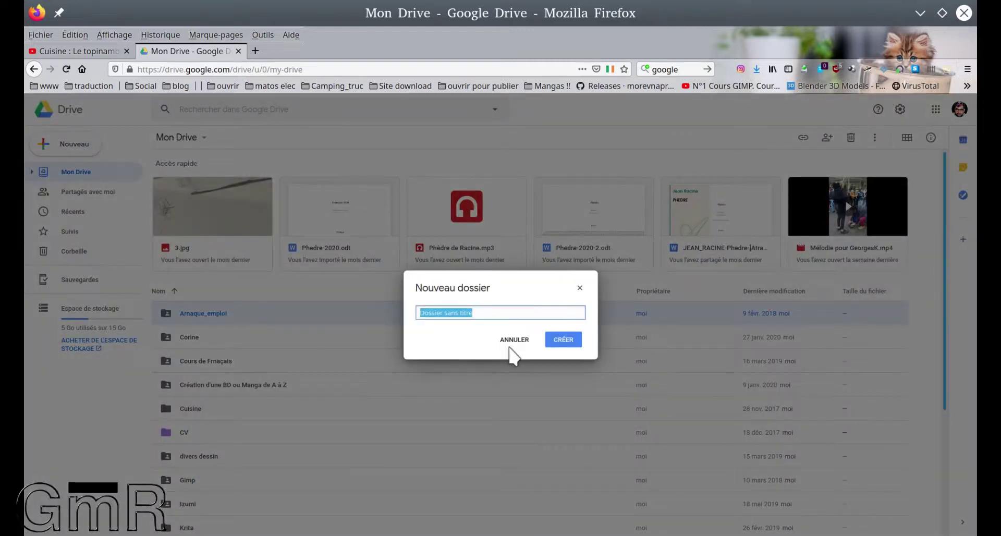
{"action": "type", "text": "partage publique"}
{"action": "left_click", "coordinate": [569, 340]}
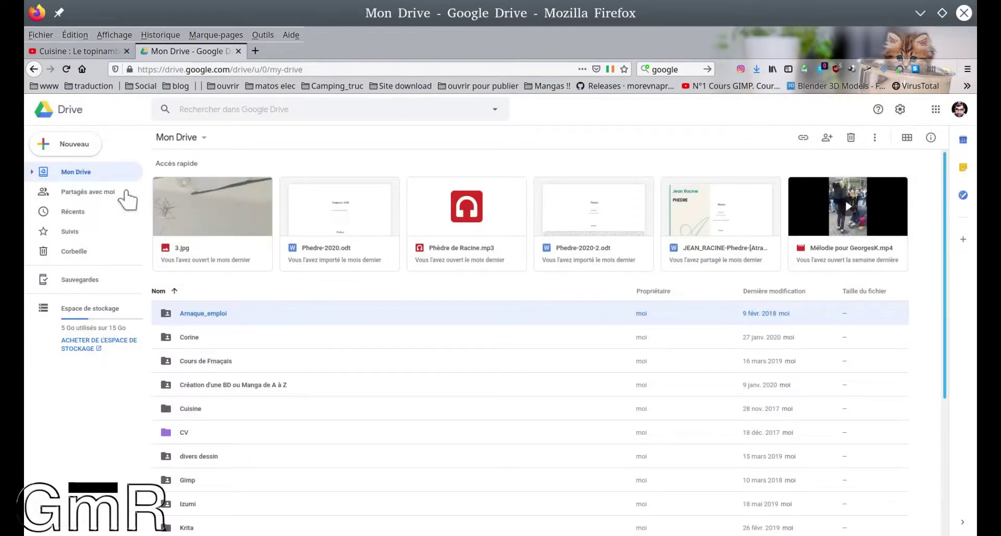
Find the new "partage publique" folder in the Mon Drive list and open it
{"action": "scroll", "coordinate": [281, 259], "scroll_direction": "up", "scroll_amount": 3}
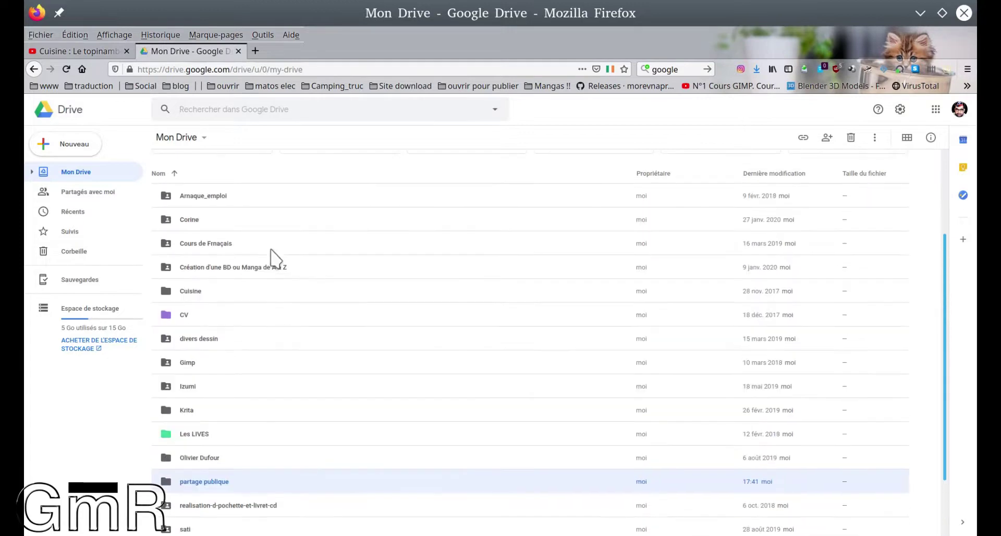
{"action": "scroll", "coordinate": [235, 315], "scroll_direction": "down", "scroll_amount": 1}
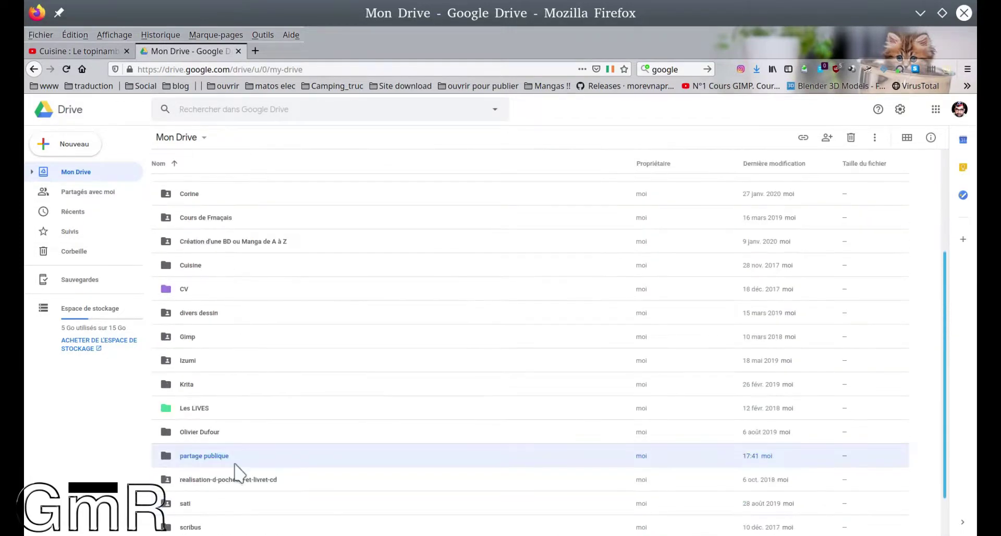
{"action": "double_click", "coordinate": [202, 455]}
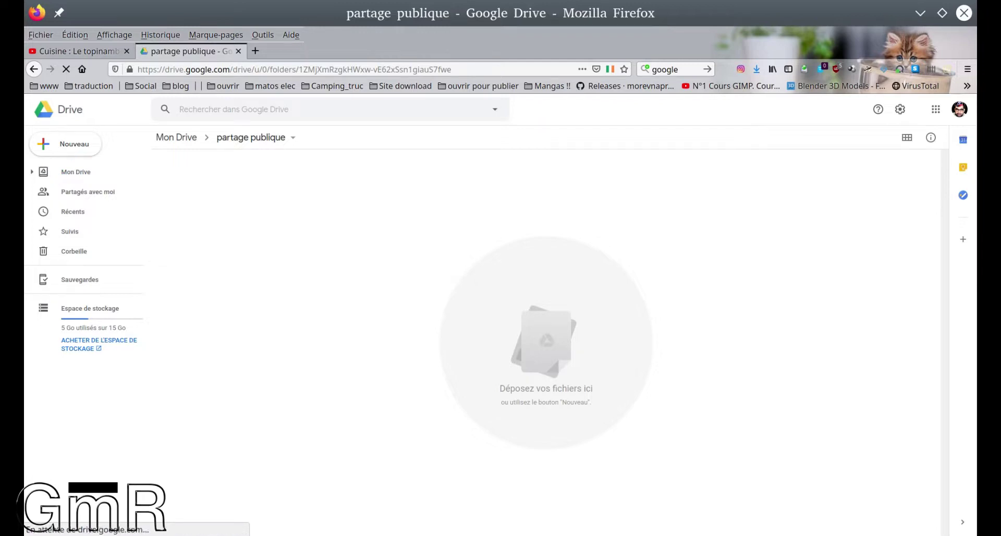
Upload Screenshot_20200202_173525.png from the Dolphin file manager into the "partage publique" folder and restore the browser to full size
{"action": "left_click_drag", "start_coordinate": [307, 20], "coordinate": [511, 60]}
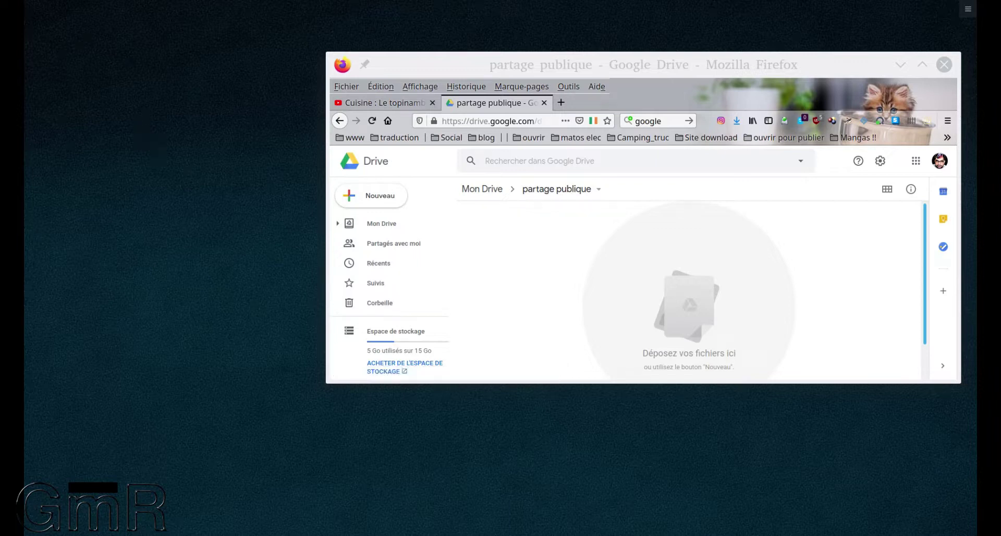
{"action": "left_click_drag", "start_coordinate": [24, 94], "coordinate": [131, 76]}
{"action": "left_click_drag", "start_coordinate": [196, 278], "coordinate": [680, 263]}
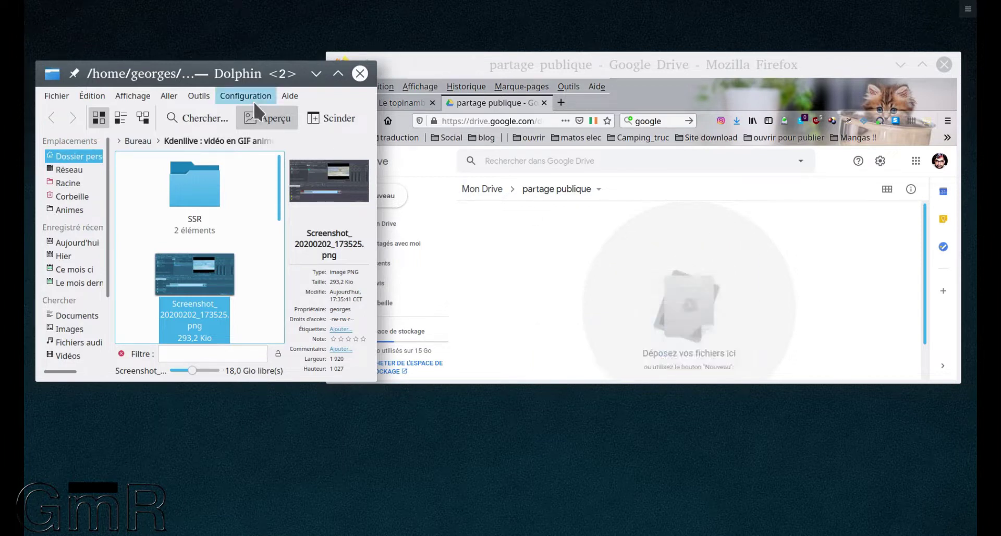
{"action": "left_click_drag", "start_coordinate": [137, 79], "coordinate": [0, 88]}
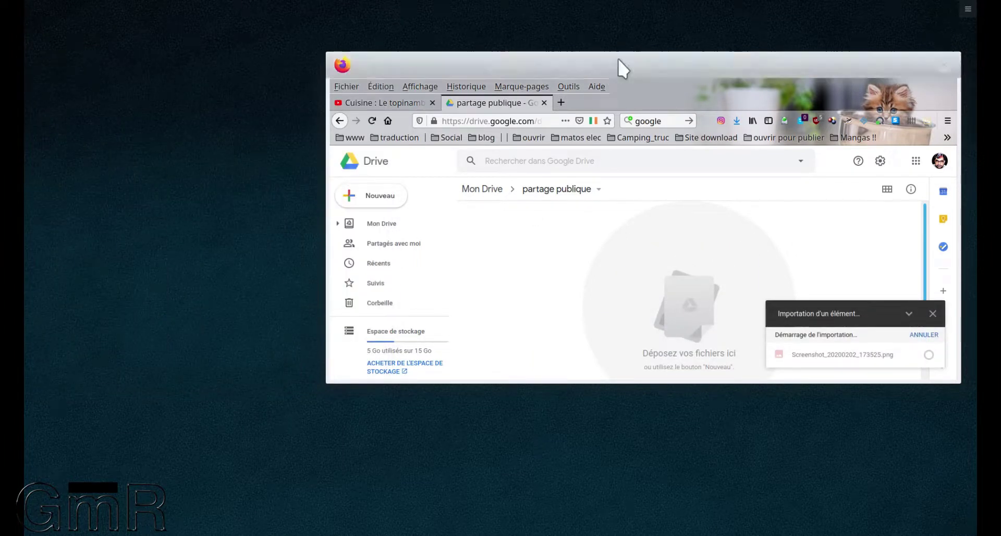
{"action": "double_click", "coordinate": [619, 65]}
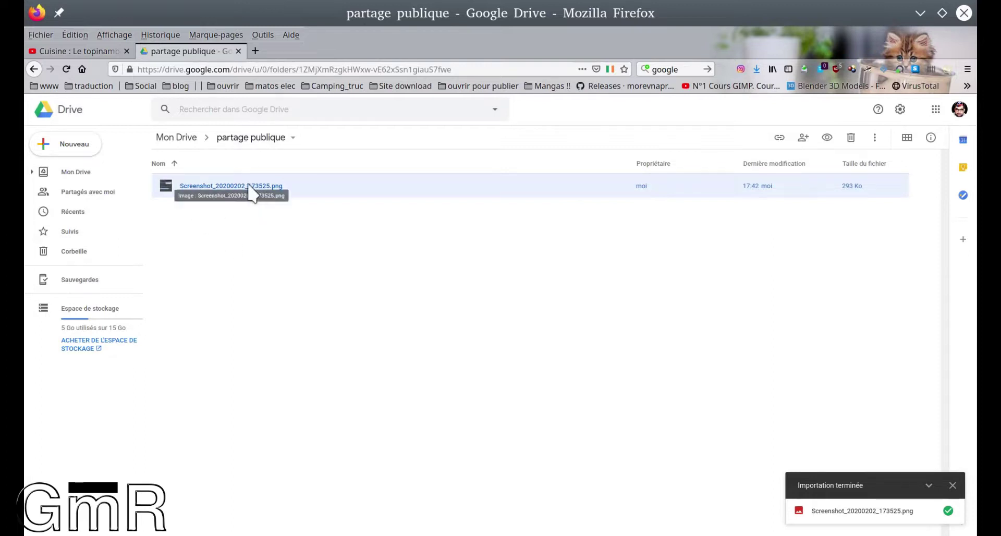
Turn on link sharing for the "partage publique" folder and open its sharing settings
{"action": "left_click", "coordinate": [254, 138]}
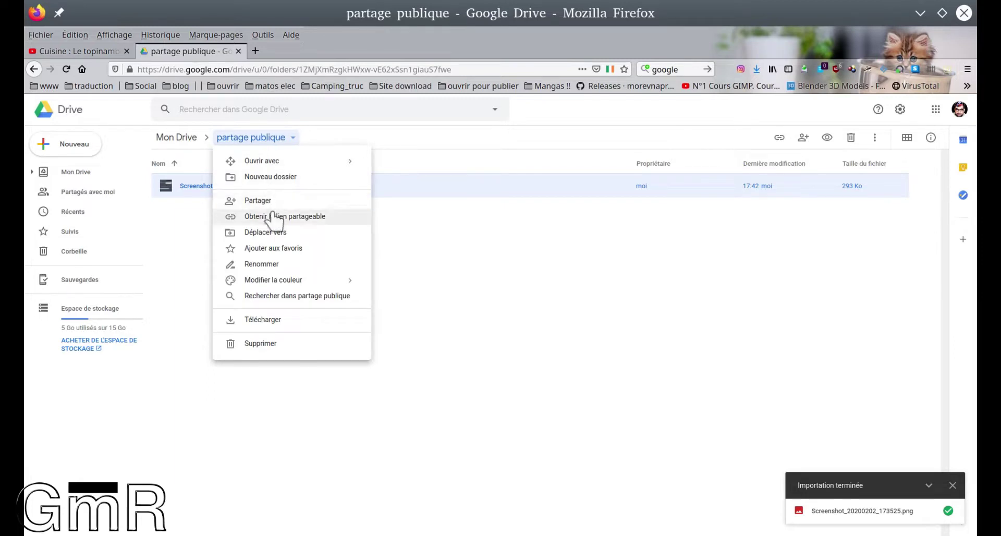
{"action": "left_click", "coordinate": [303, 217]}
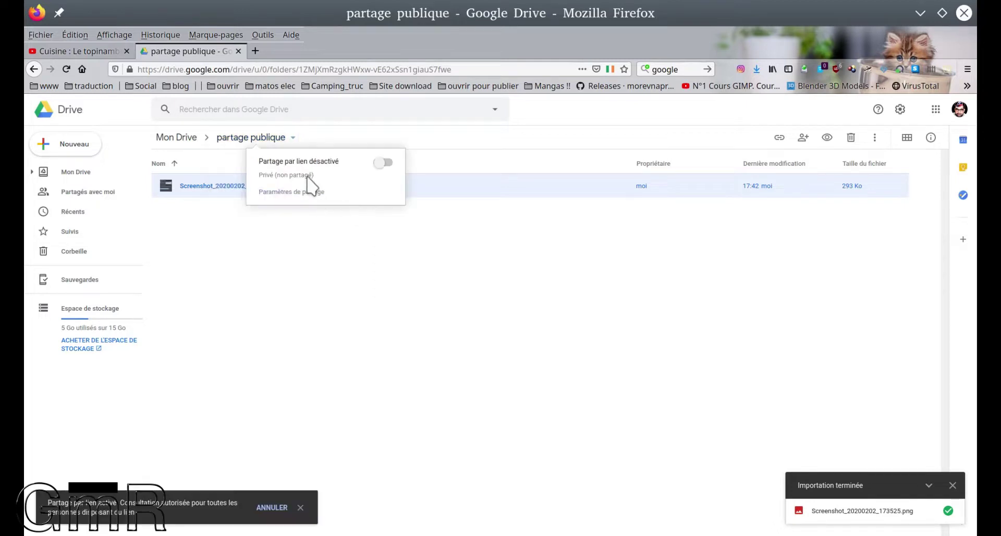
{"action": "left_click", "coordinate": [384, 163]}
{"action": "left_click", "coordinate": [295, 218]}
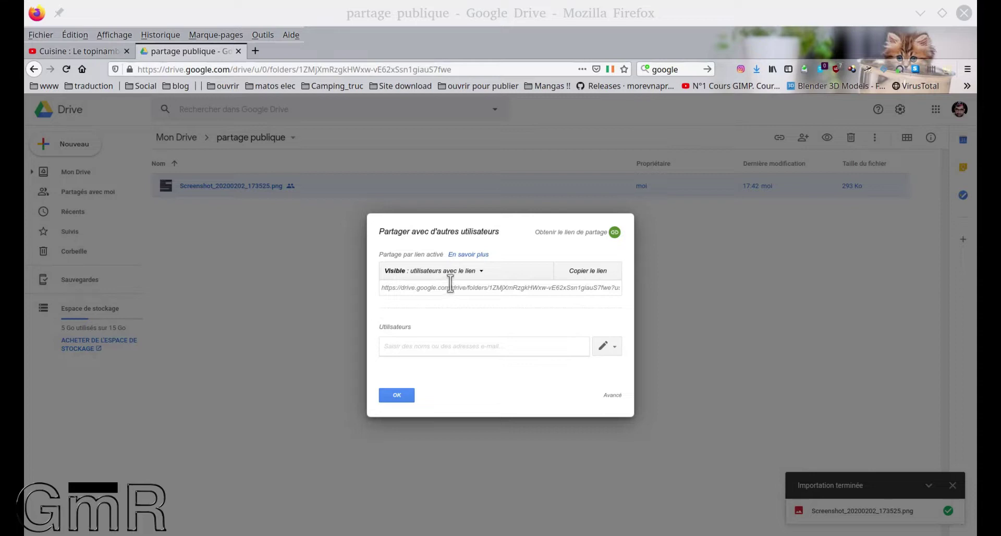
Review the link access options, keep Visible for users with the link, and copy the folder's sharing link
{"action": "left_click", "coordinate": [476, 276]}
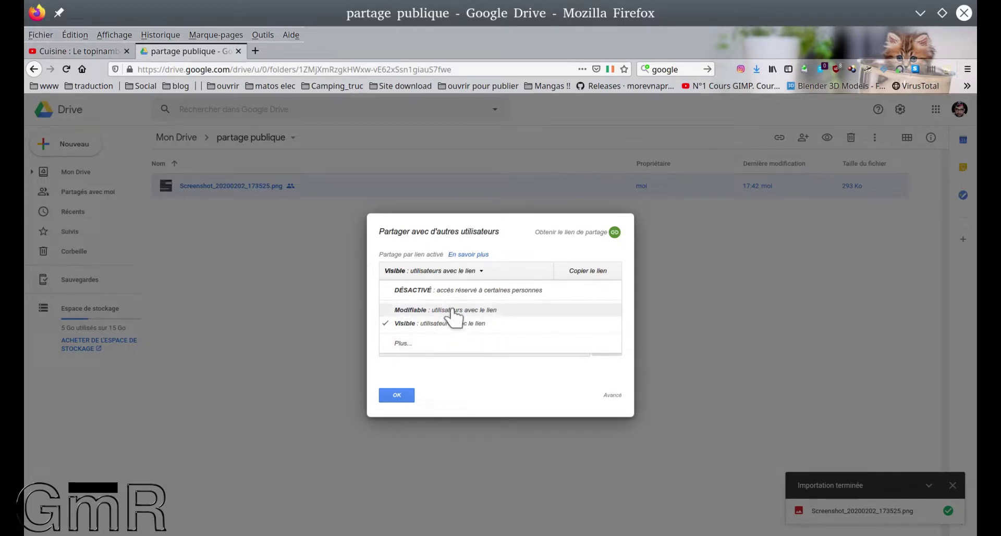
{"action": "left_click", "coordinate": [519, 236]}
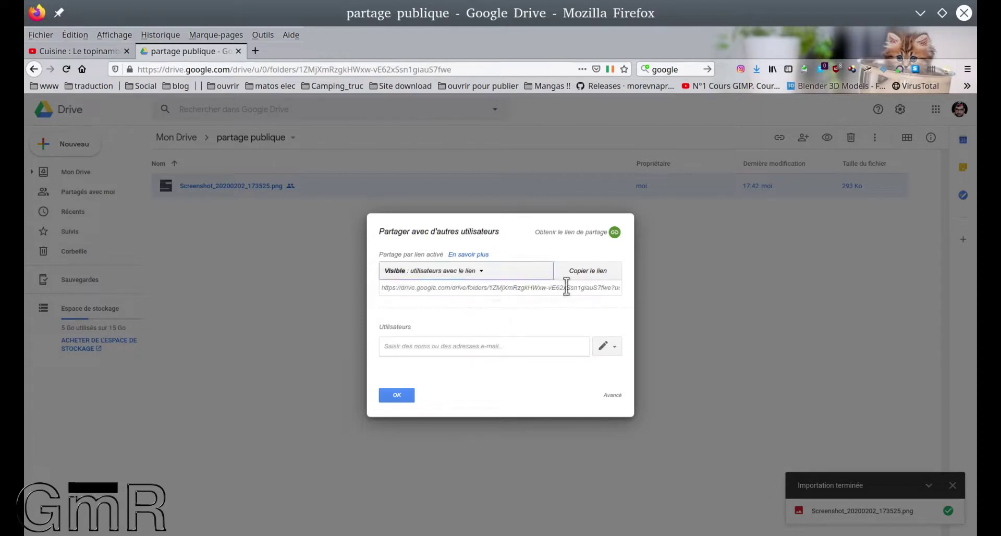
{"action": "left_click", "coordinate": [594, 271]}
{"action": "key", "text": "ctrl+c"}
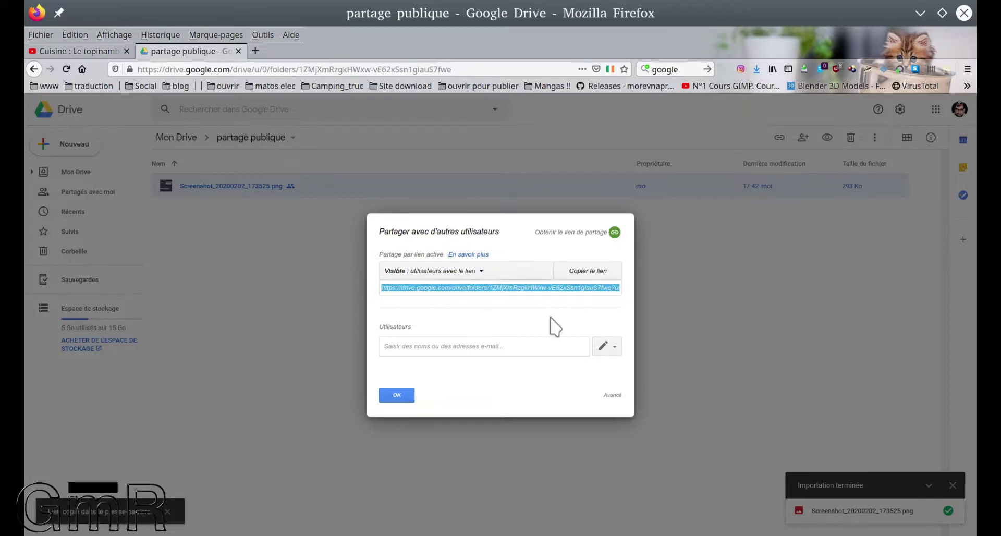
Paste the folder link into a public comment on the topinambour video, add "Voici mon image" above it, and post the comment
{"action": "left_click", "coordinate": [84, 50]}
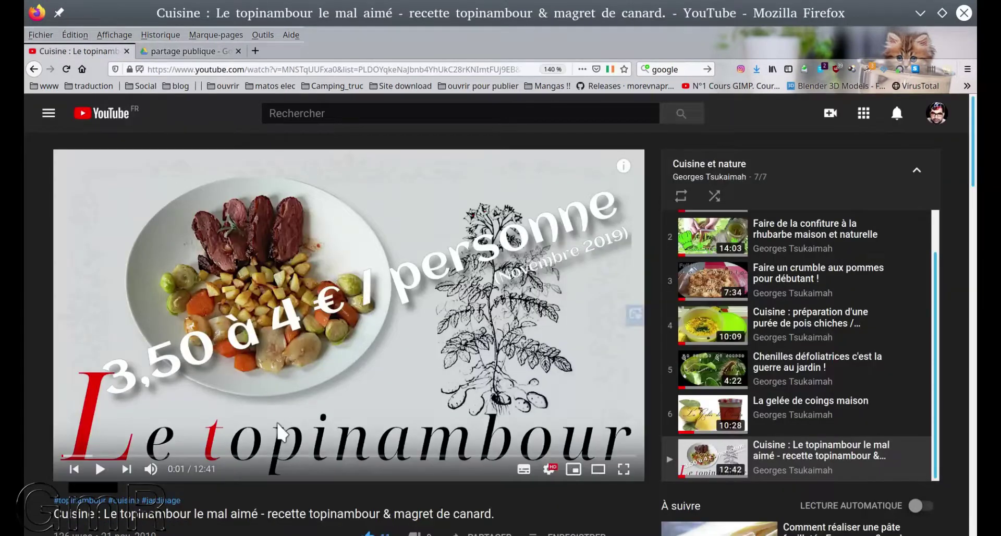
{"action": "scroll", "coordinate": [301, 432], "scroll_direction": "down", "scroll_amount": 5}
{"action": "scroll", "coordinate": [230, 396], "scroll_direction": "down", "scroll_amount": 3}
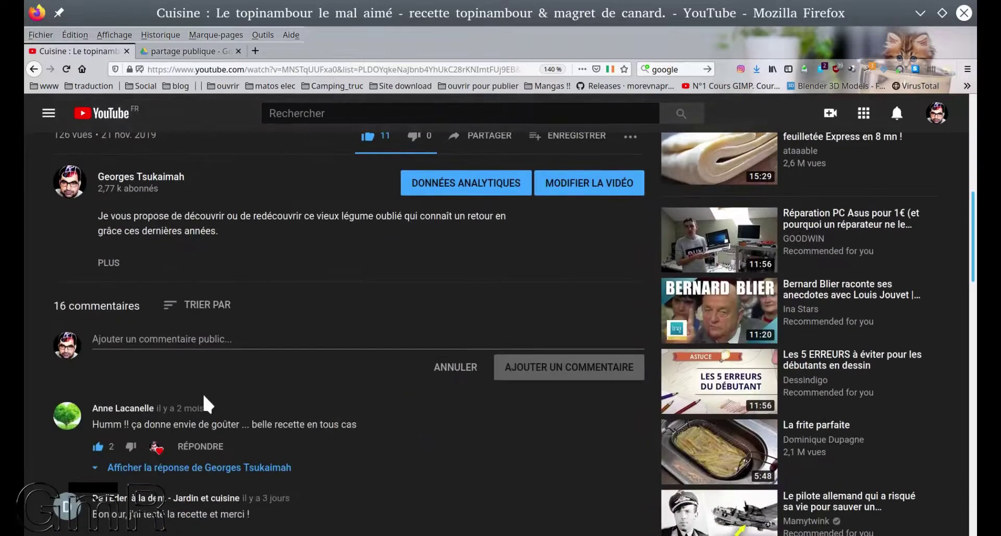
{"action": "right_click", "coordinate": [230, 339]}
{"action": "left_click", "coordinate": [252, 394]}
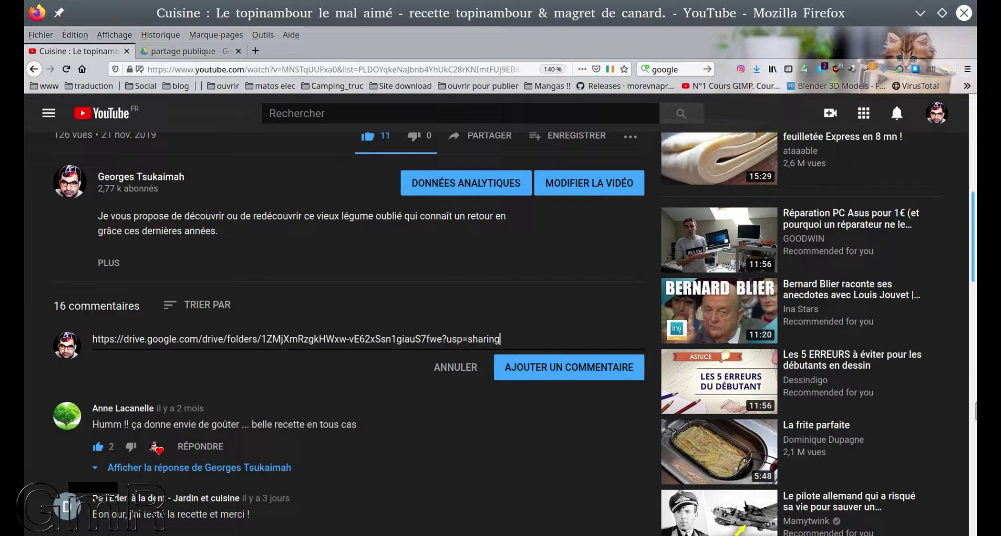
{"action": "key", "text": "Home"}
{"action": "key", "text": "Return"}
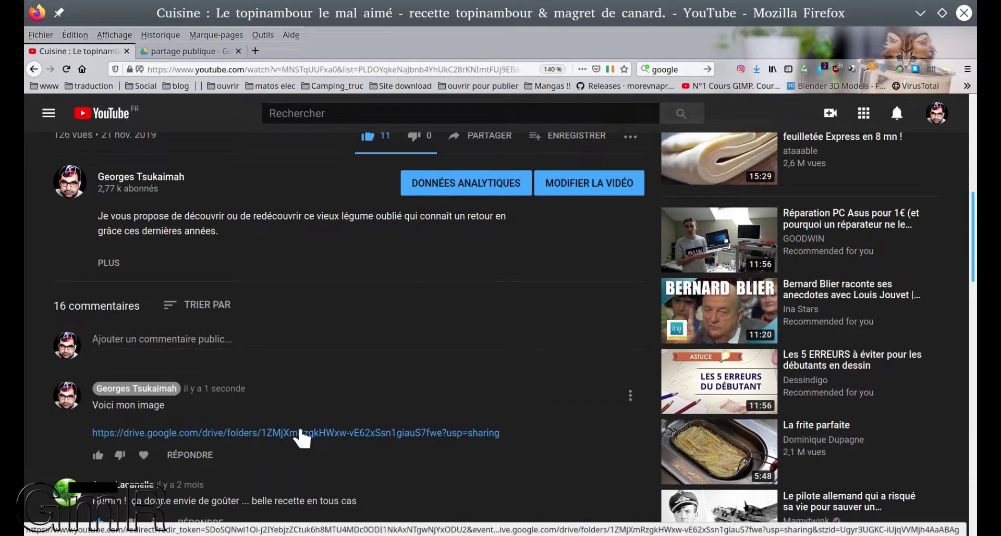
Return to the "partage publique" folder in Google Drive, confirm and close its sharing settings, and close the Drive page
{"action": "left_click", "coordinate": [215, 51]}
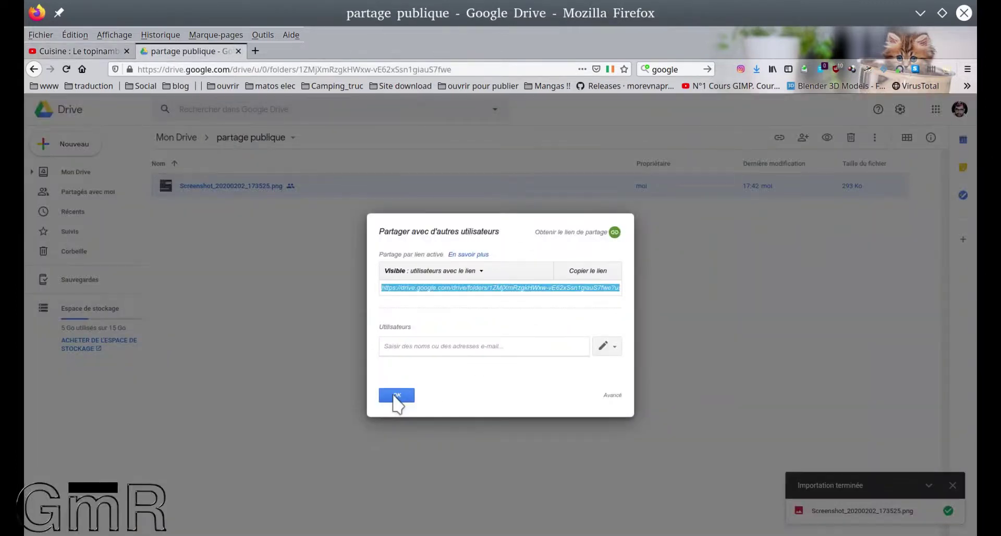
{"action": "left_click", "coordinate": [396, 396]}
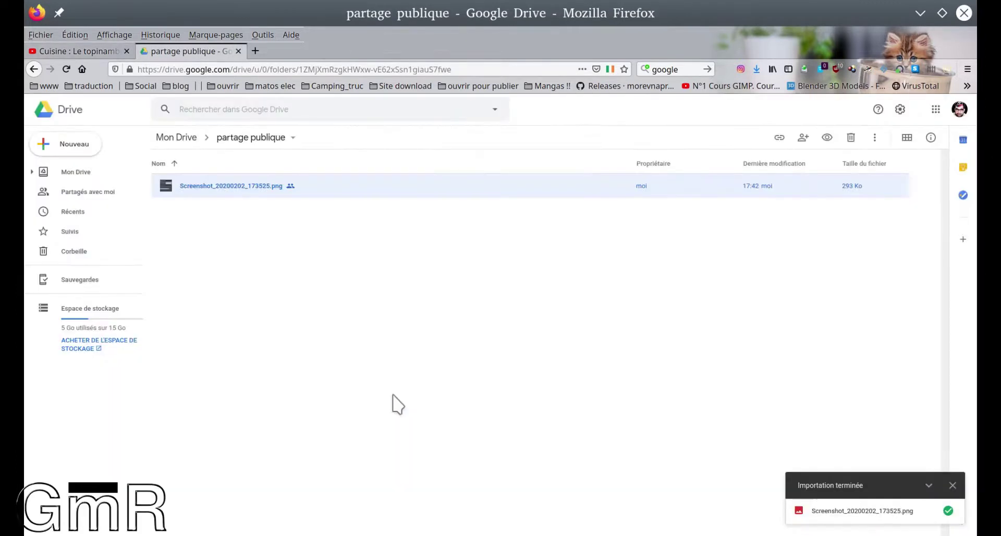
{"action": "left_click", "coordinate": [239, 51]}
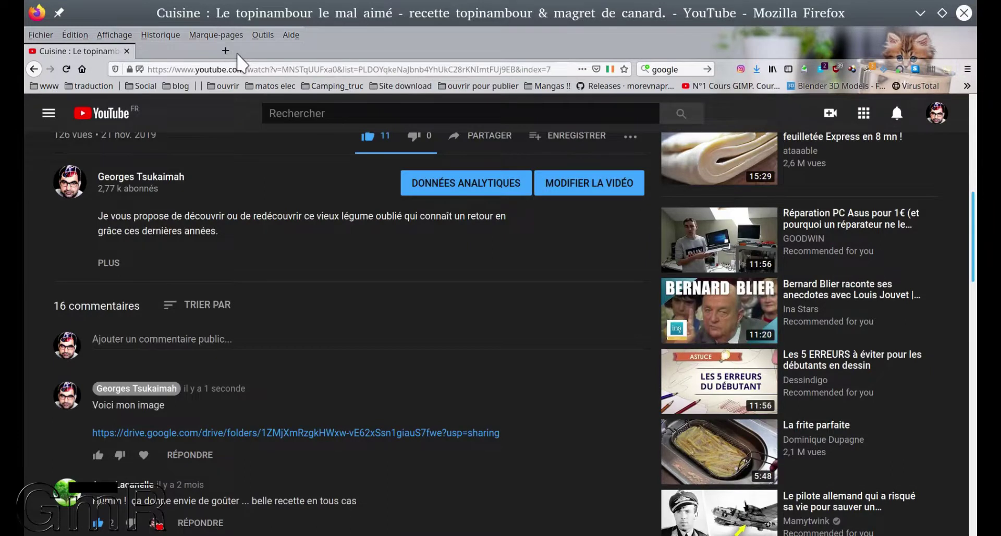
Test the Drive folder link in the posted "Voici mon image" comment, and close the page it opens
{"action": "left_click", "coordinate": [239, 434]}
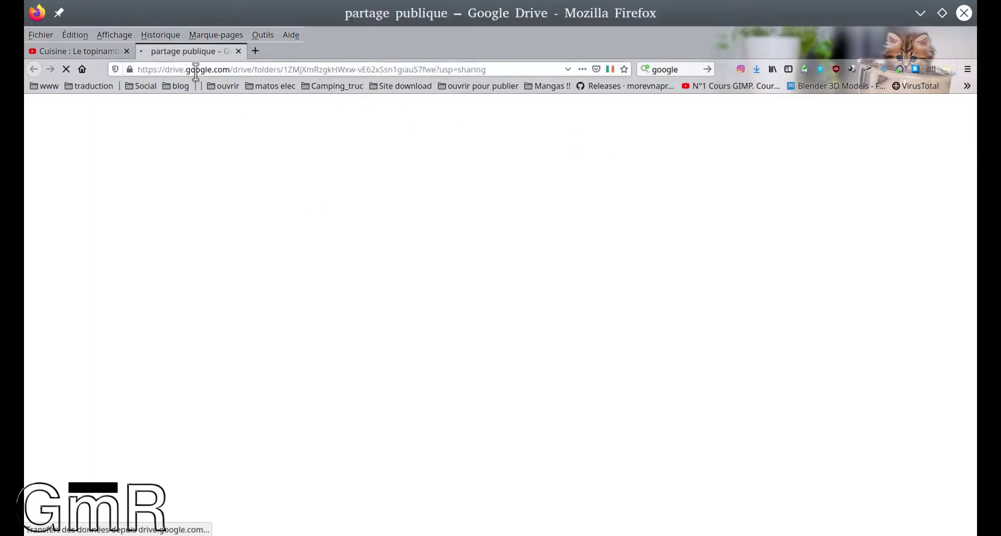
{"action": "left_click", "coordinate": [236, 52]}
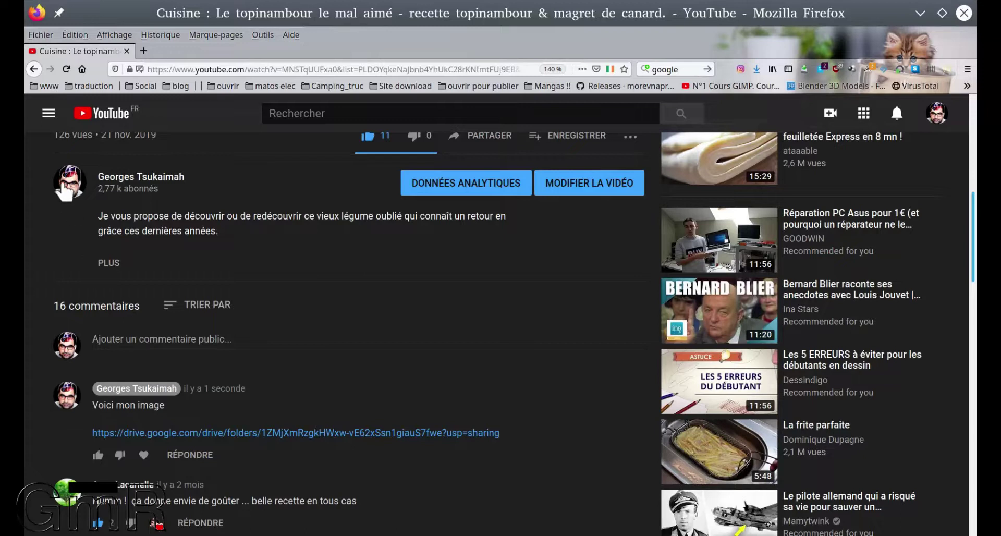
Copy the topinambour video's address and open it in a new private browsing window
{"action": "left_click", "coordinate": [288, 69]}
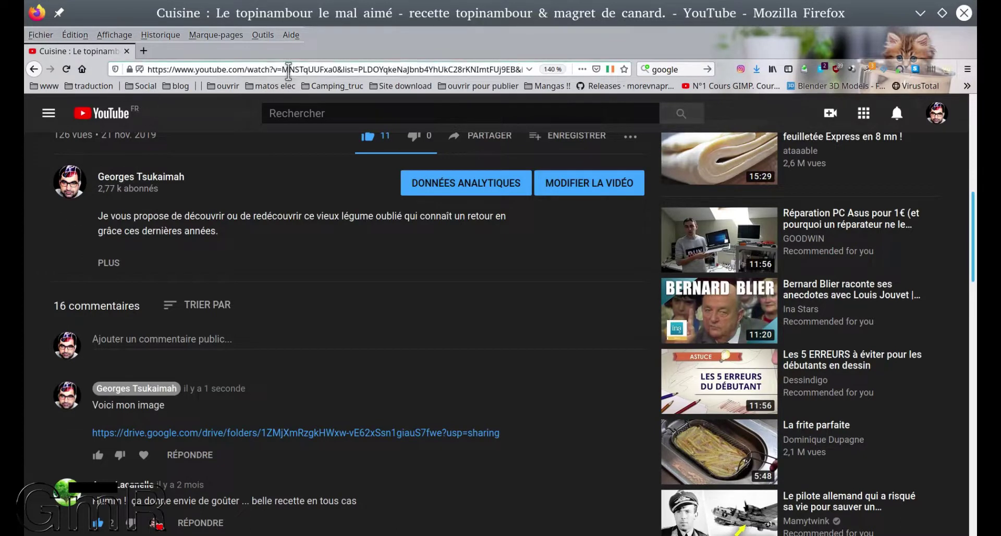
{"action": "left_click", "coordinate": [289, 69]}
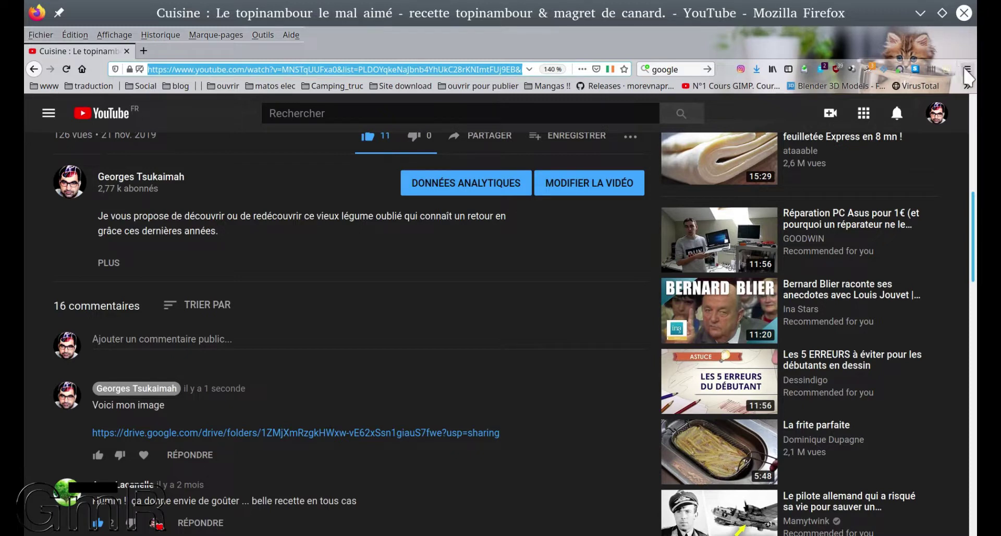
{"action": "left_click", "coordinate": [967, 70]}
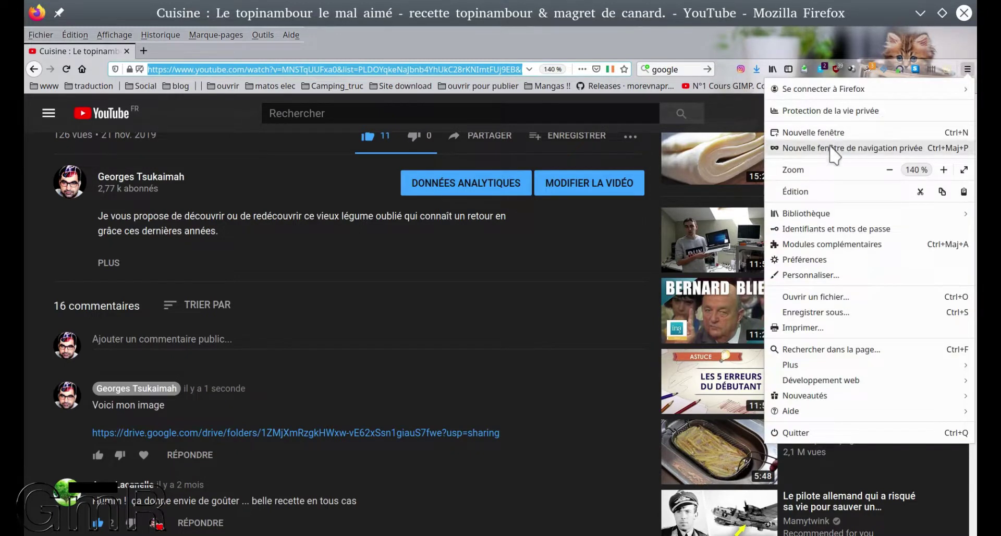
{"action": "left_click", "coordinate": [823, 148]}
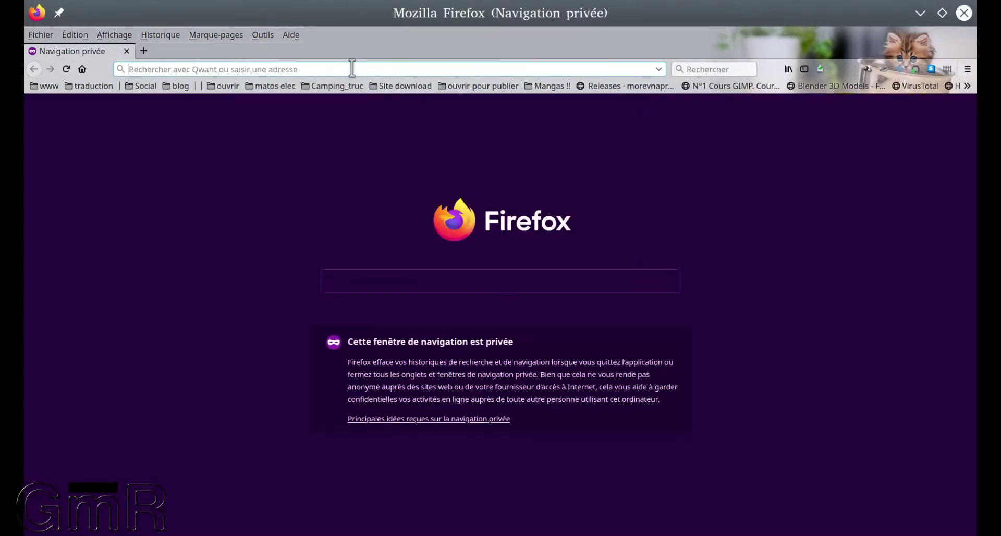
{"action": "right_click", "coordinate": [352, 69]}
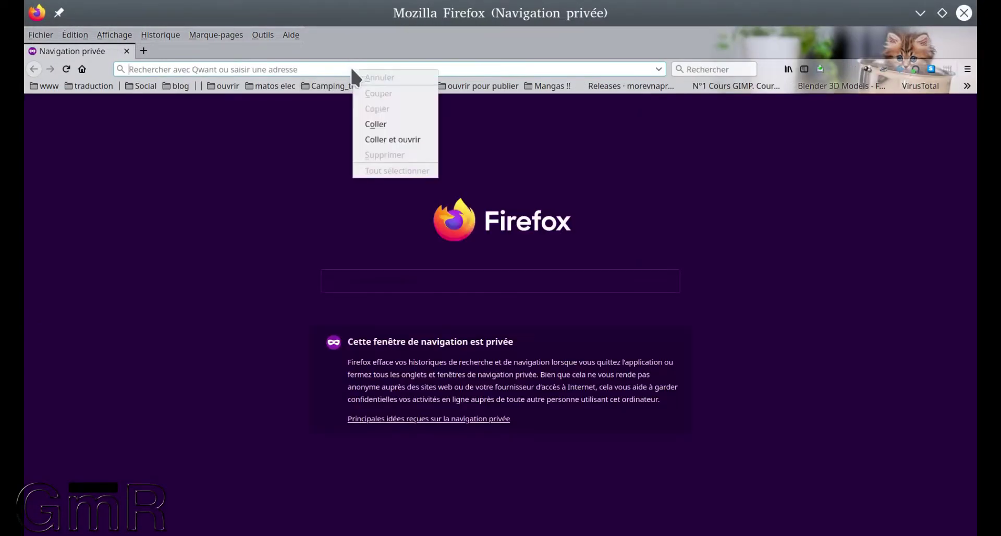
{"action": "left_click", "coordinate": [383, 139]}
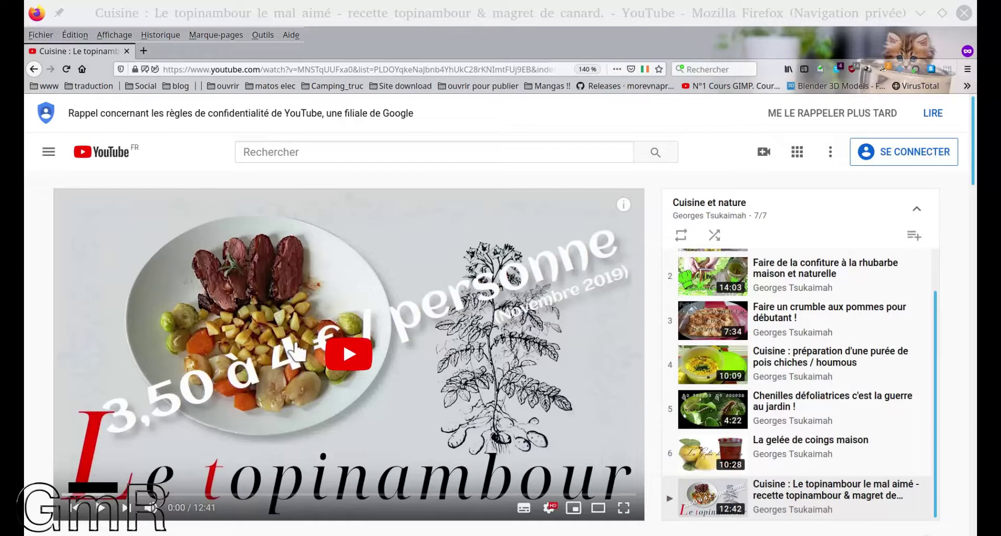
Find the "Voici mon image" comment under the video as a signed-out visitor and open its Google Drive folder link
{"action": "scroll", "coordinate": [294, 345], "scroll_direction": "down", "scroll_amount": 10}
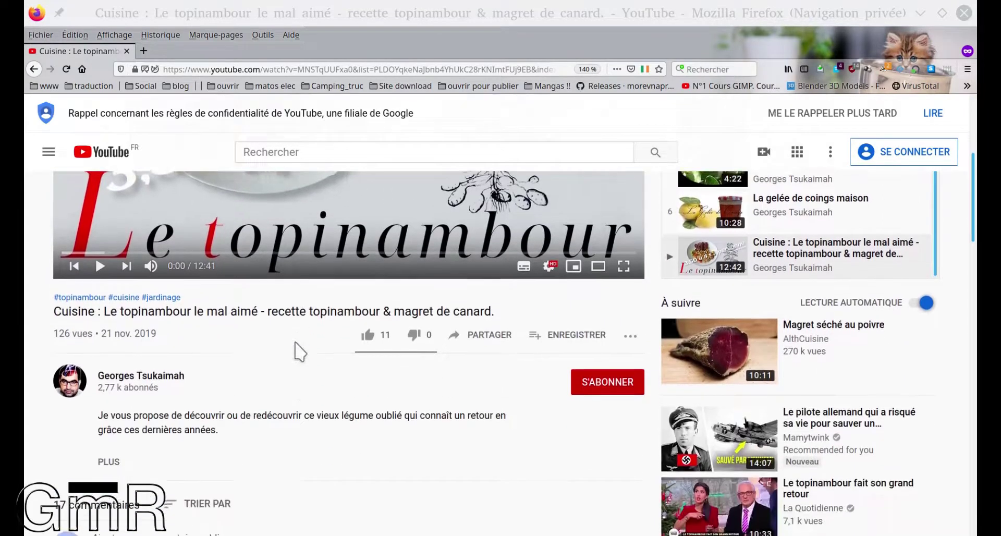
{"action": "scroll", "coordinate": [295, 348], "scroll_direction": "down", "scroll_amount": 3}
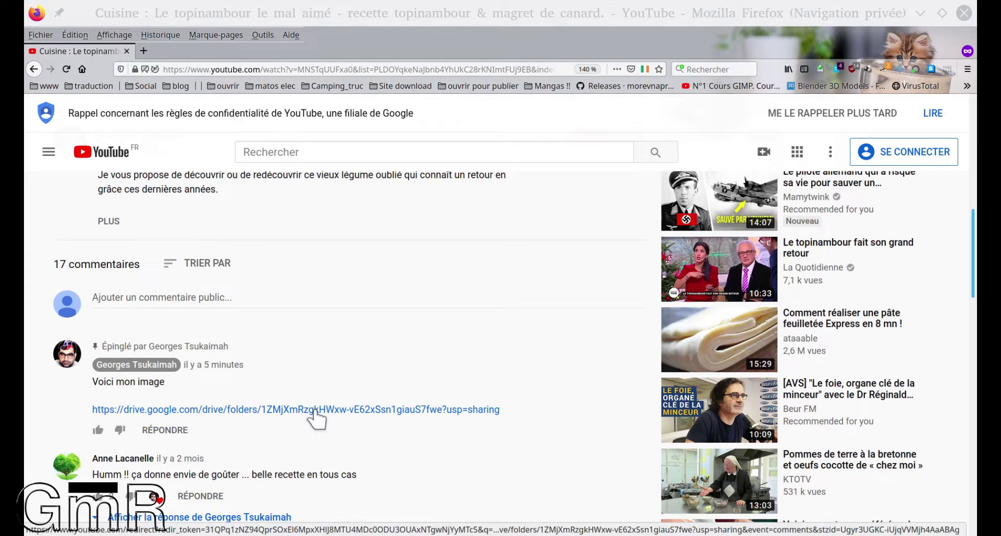
{"action": "left_click", "coordinate": [315, 412]}
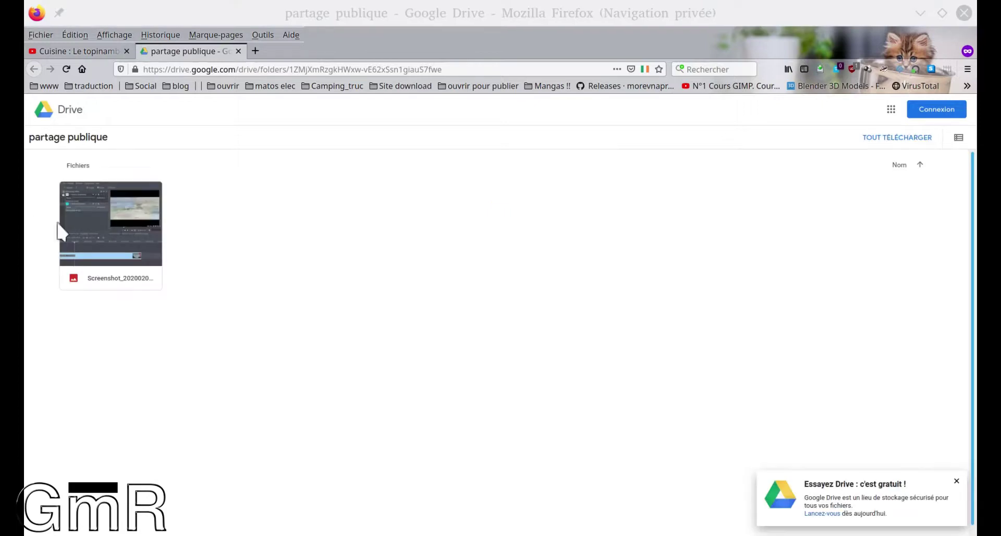
Preview Screenshot_20200202_173525.png from the shared "partage publique" folder and display the file's details
{"action": "double_click", "coordinate": [141, 235]}
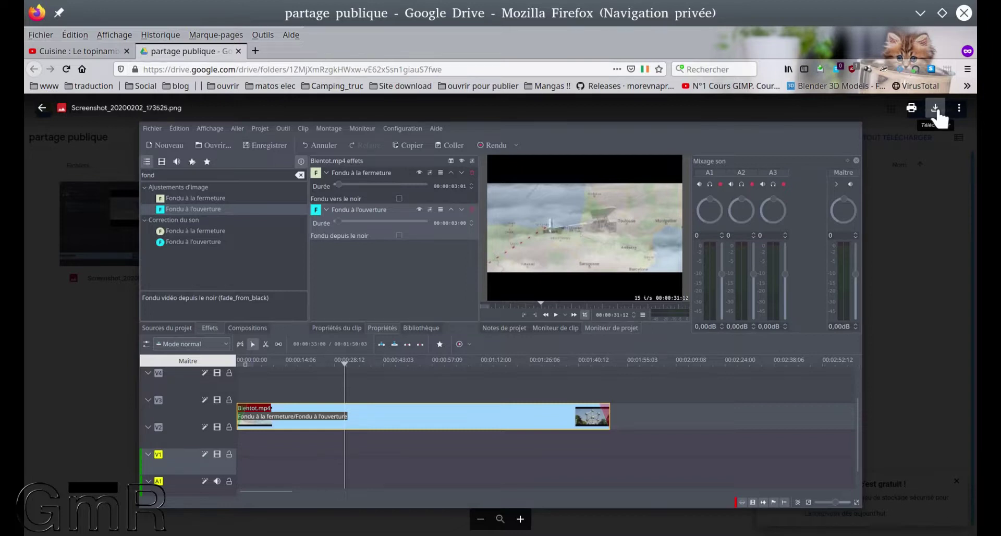
{"action": "left_click", "coordinate": [961, 110]}
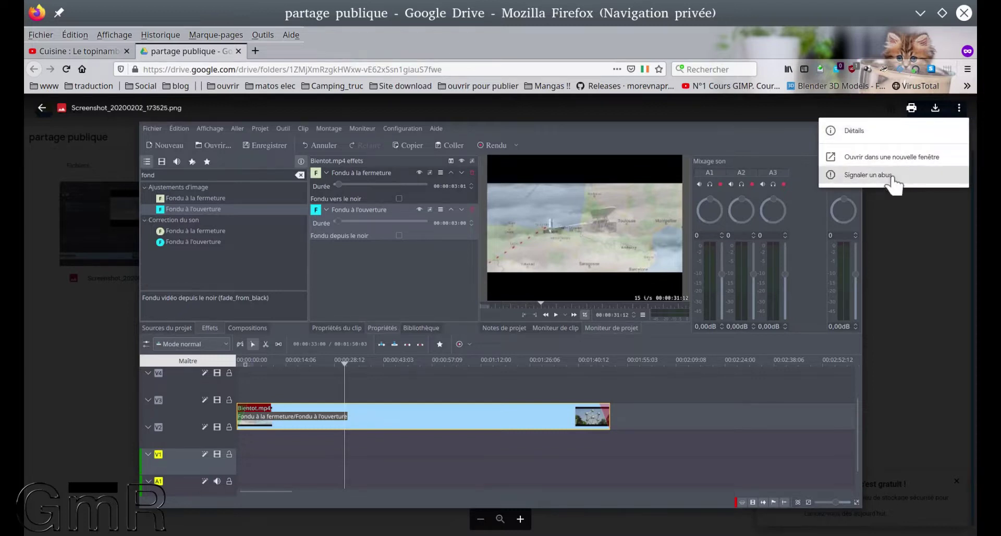
{"action": "left_click", "coordinate": [870, 133]}
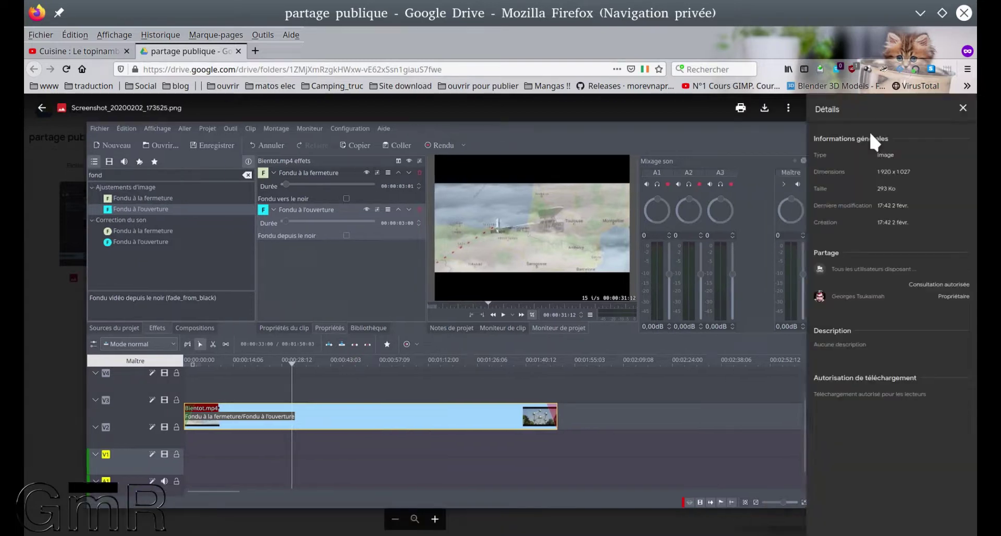